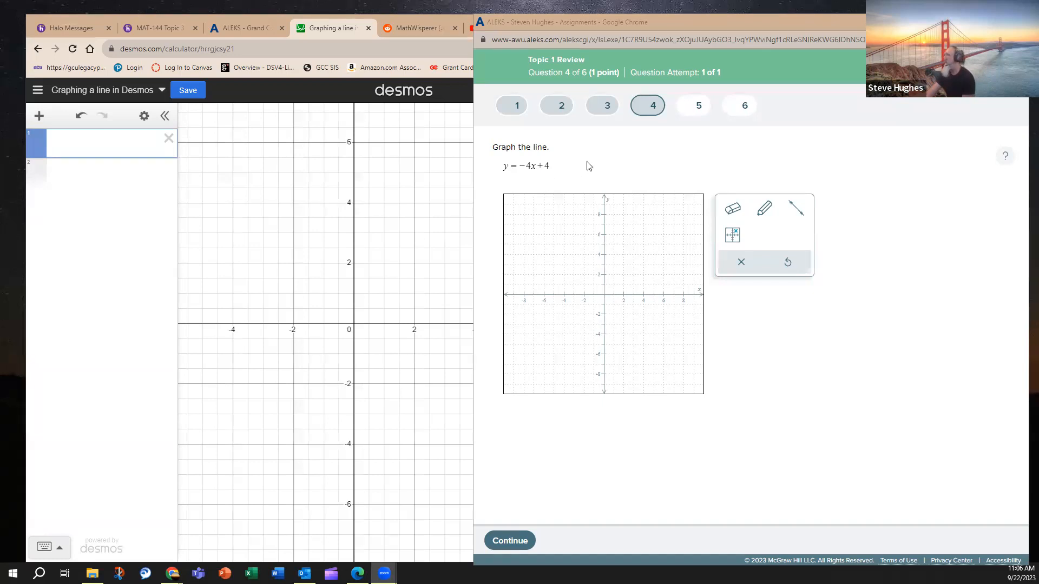
pyautogui.moveTo(512, 178); pyautogui.dragTo(557, 174)
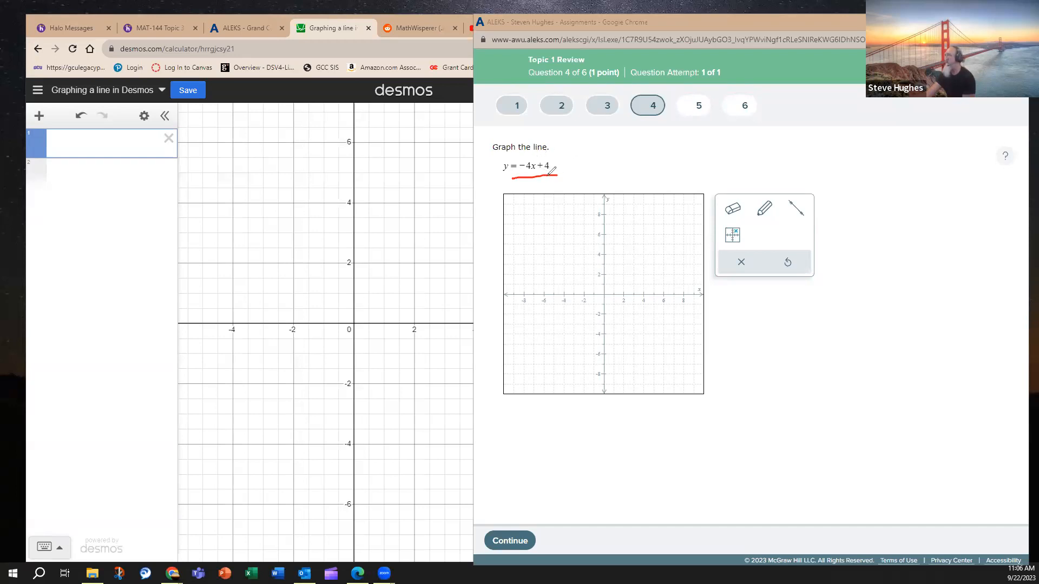
pyautogui.click(557, 168)
pyautogui.moveTo(524, 157); pyautogui.dragTo(543, 164)
pyautogui.hotkey('ctrl', 'z')
pyautogui.hotkey('ctrl', 'z')
pyautogui.hotkey('ctrl', 'z')
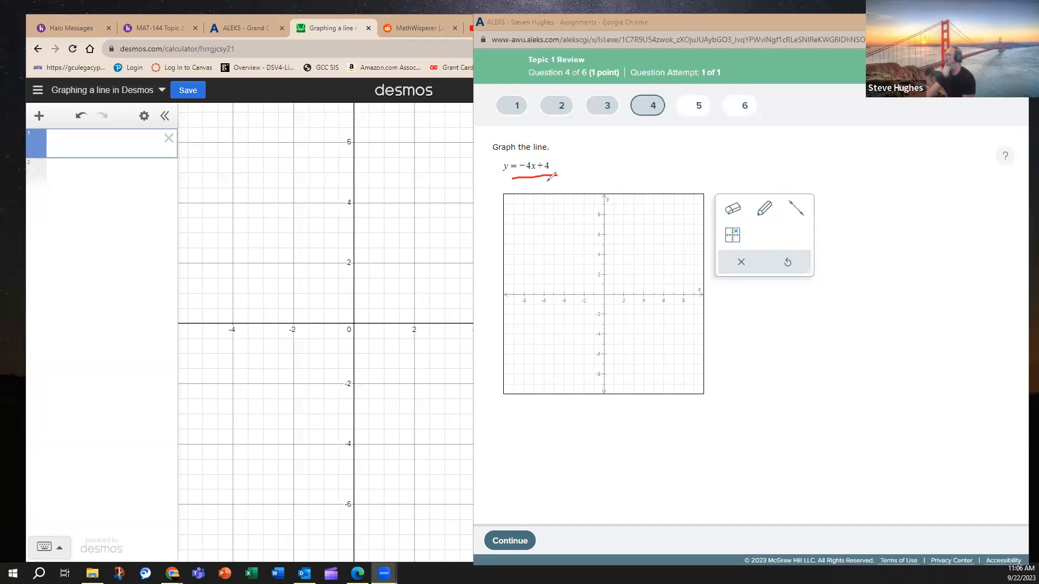
pyautogui.hotkey('ctrl', 'z')
# Cross out the −4x term with the annotation pen, mark the y-intercept at 4 on the grid, and erase the cross-out.
pyautogui.moveTo(518, 179); pyautogui.dragTo(543, 174)
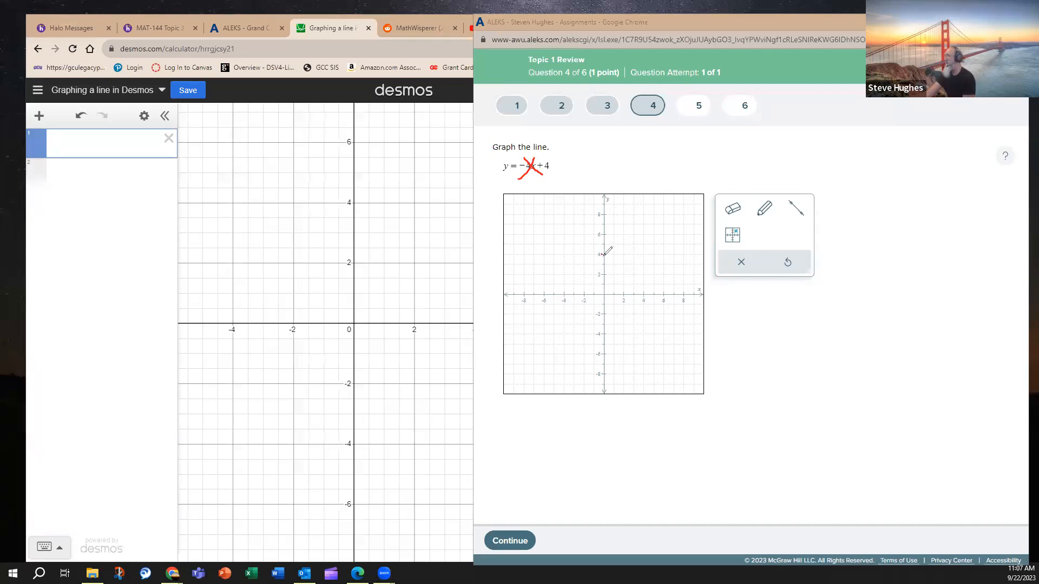
pyautogui.moveTo(604, 253); pyautogui.dragTo(598, 256)
pyautogui.click(849, 161)
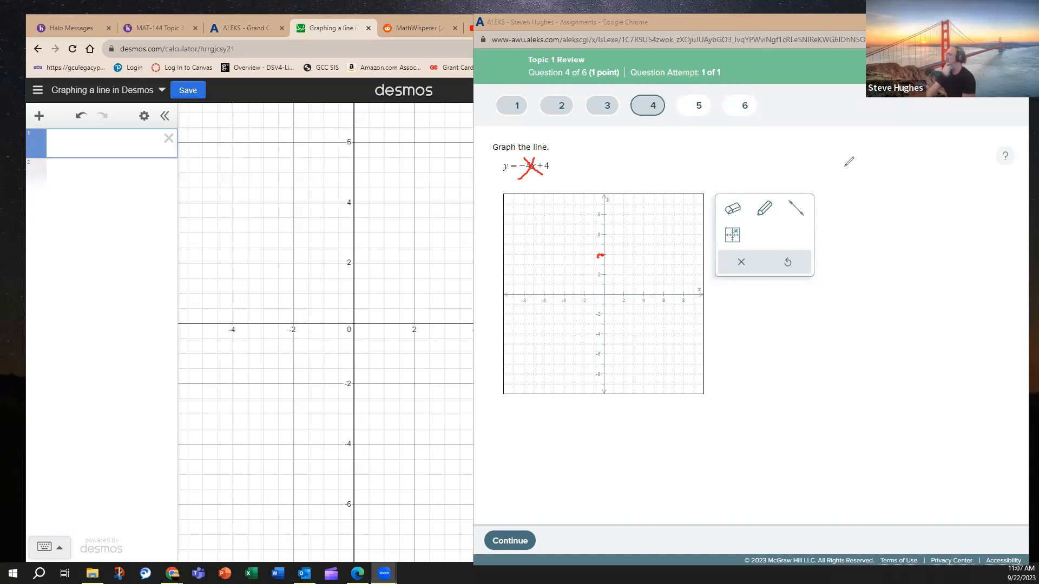
pyautogui.click(541, 166)
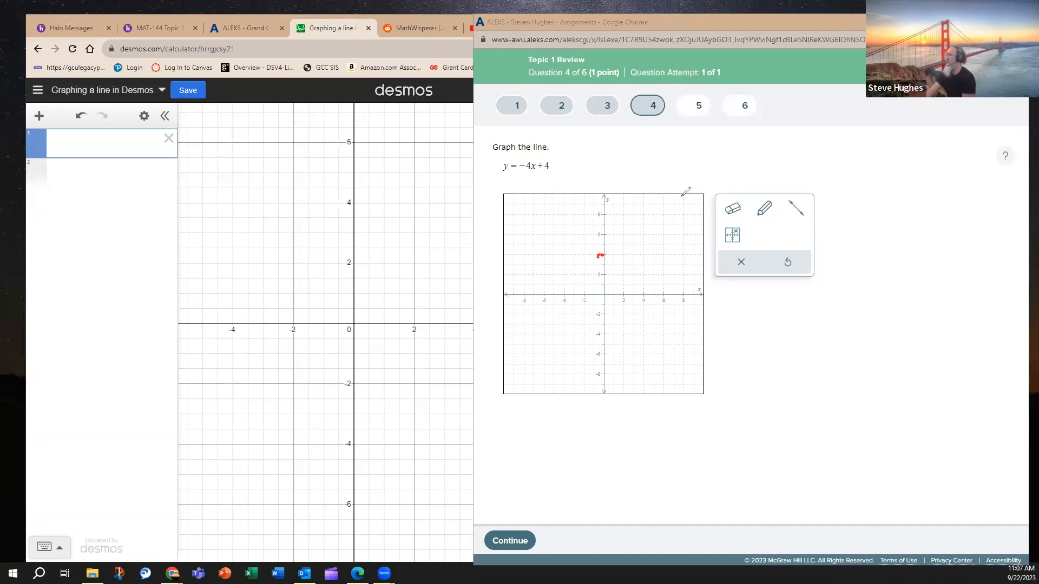
# Annotate the slope as −4 over 1, mark the point at x = 1 on the x-axis, and sketch a falling line.
pyautogui.moveTo(520, 176)
pyautogui.mouseDown()
pyautogui.moveTo(536, 176)
pyautogui.moveTo(529, 193)
pyautogui.mouseUp()
pyautogui.moveTo(603, 295); pyautogui.dragTo(614, 292)
pyautogui.moveTo(581, 221); pyautogui.dragTo(636, 336)
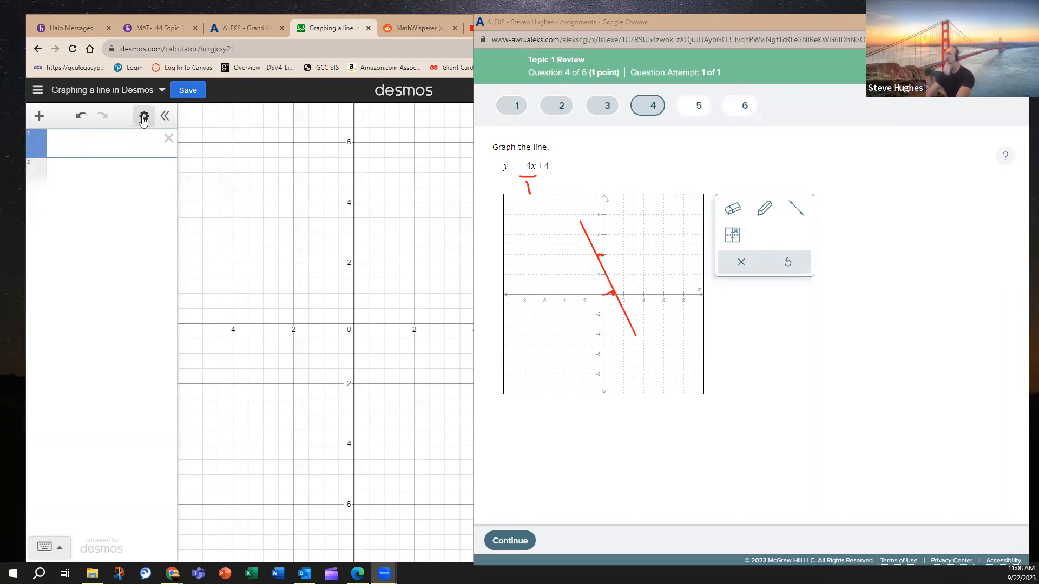
# Switch to Desmos, plot f(x) = −4x + 4 in the first expression, and return to the ALEKS question.
pyautogui.click(91, 144)
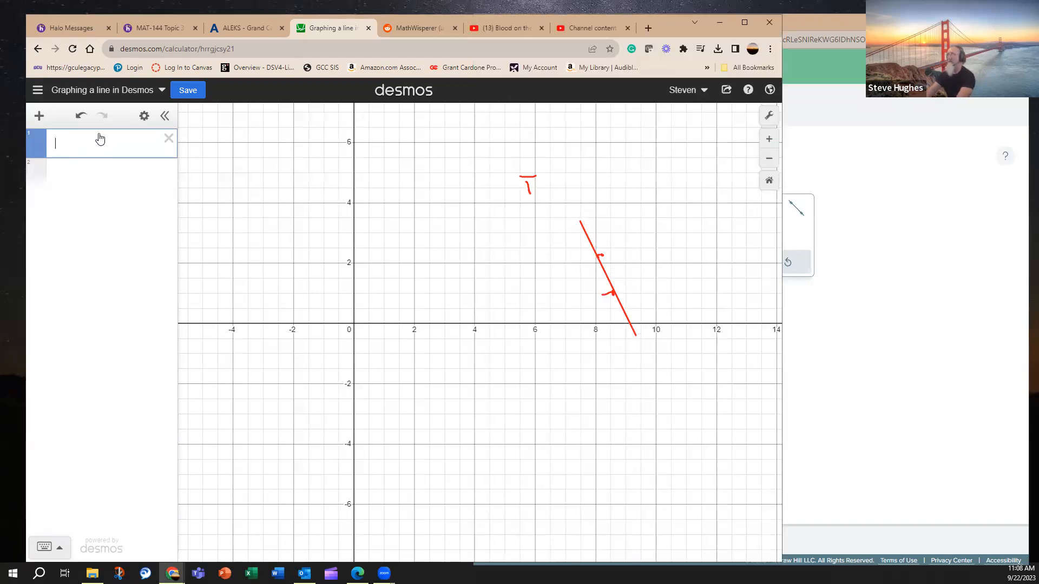
pyautogui.write('f')
pyautogui.write('*x')
pyautogui.press('BackSpace')
pyautogui.press('BackSpace')
pyautogui.write('(x) ')
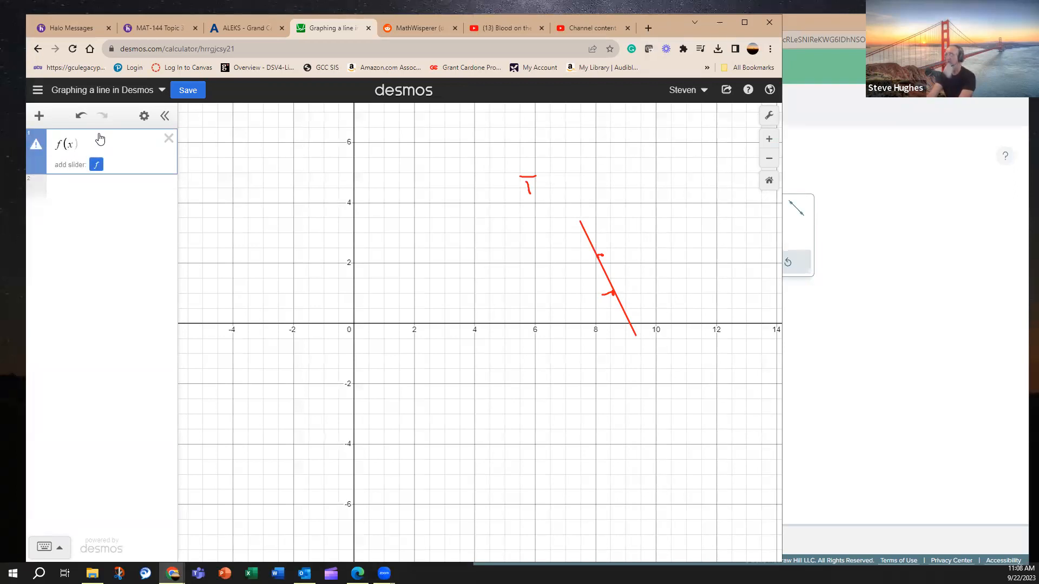
pyautogui.write('= ')
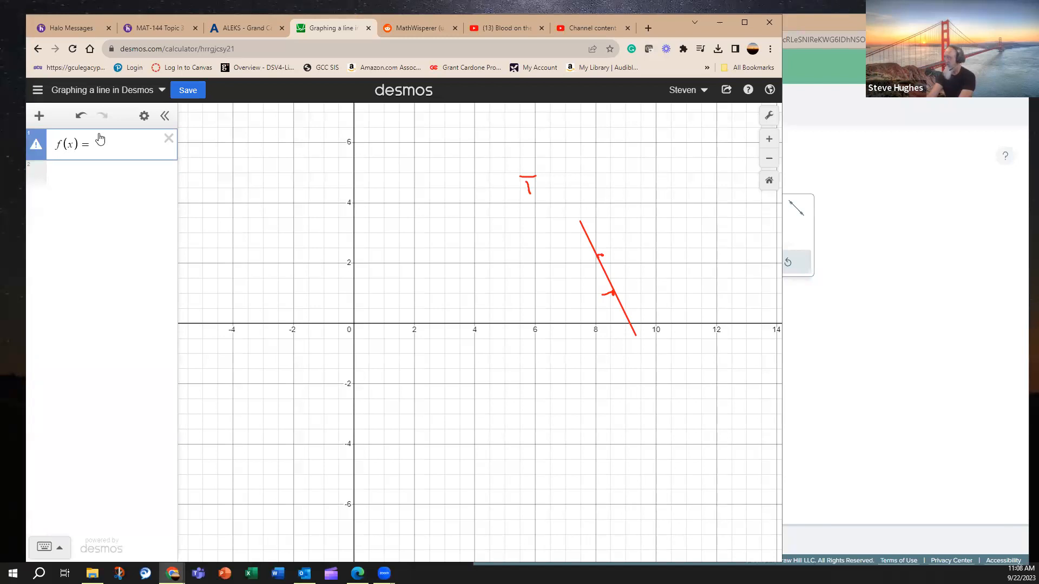
pyautogui.write('-4x ')
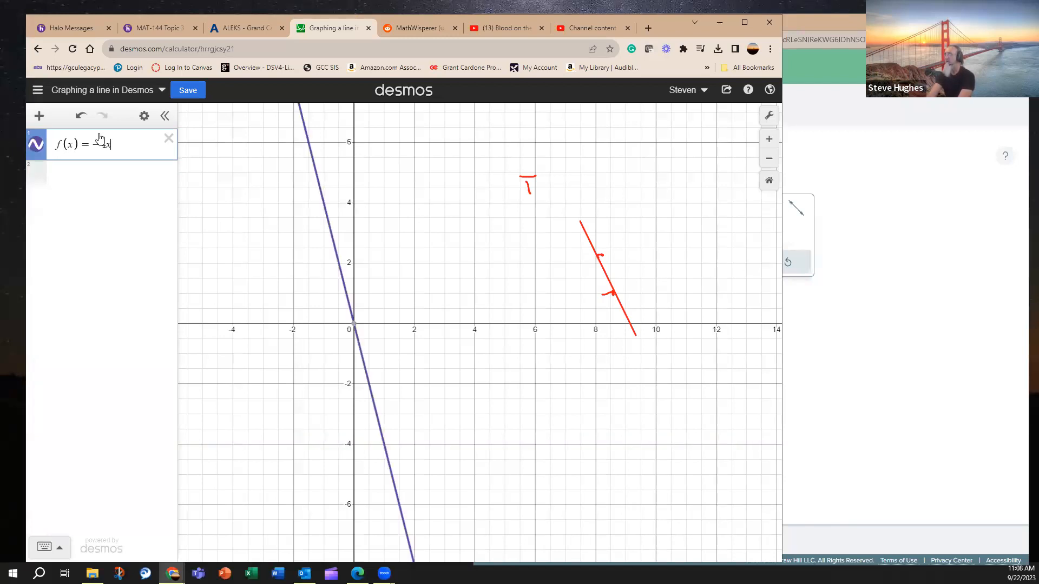
pyautogui.write('+ 3')
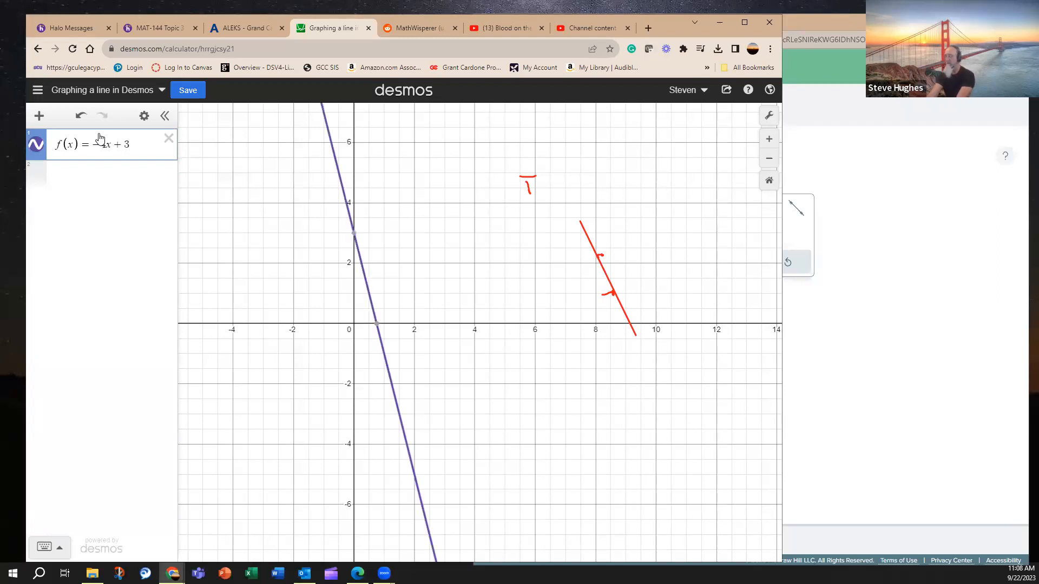
pyautogui.press('BackSpace')
pyautogui.write('4')
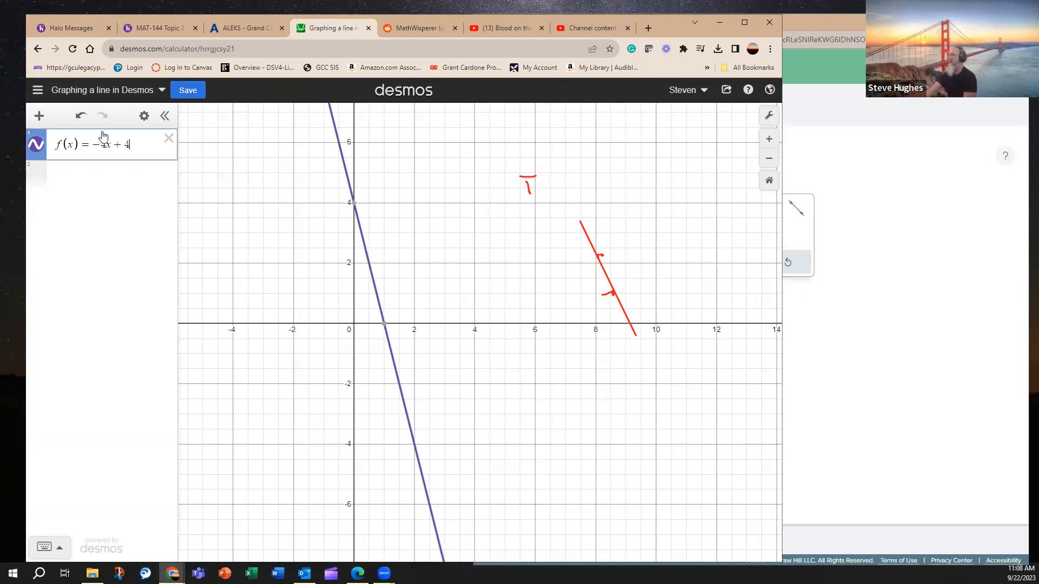
pyautogui.click(823, 390)
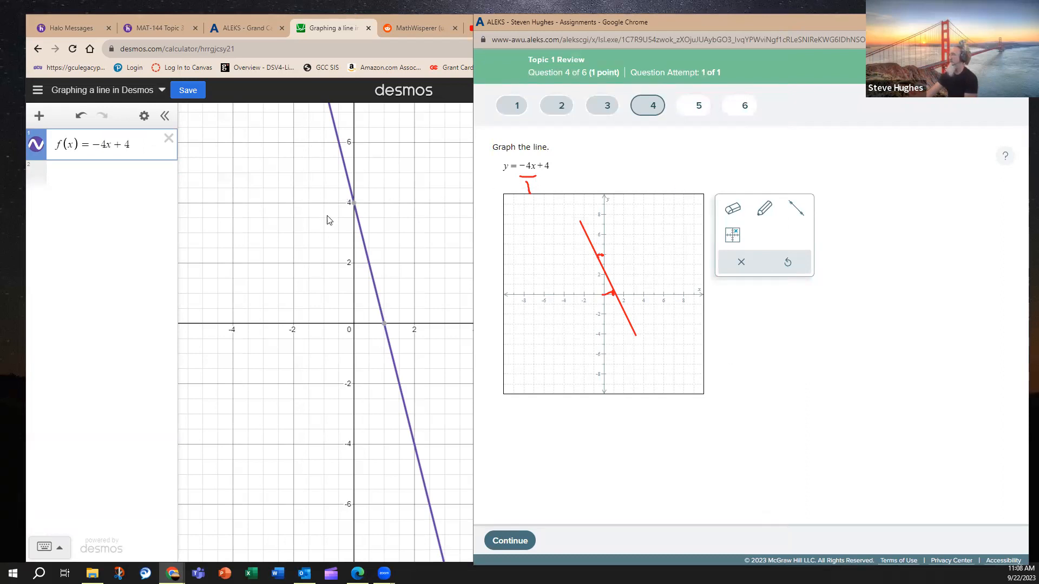
# Create a table of values from f(x) = −4x + 4 in Desmos and save the graph.
pyautogui.moveTo(352, 205)
pyautogui.moveTo(383, 325)
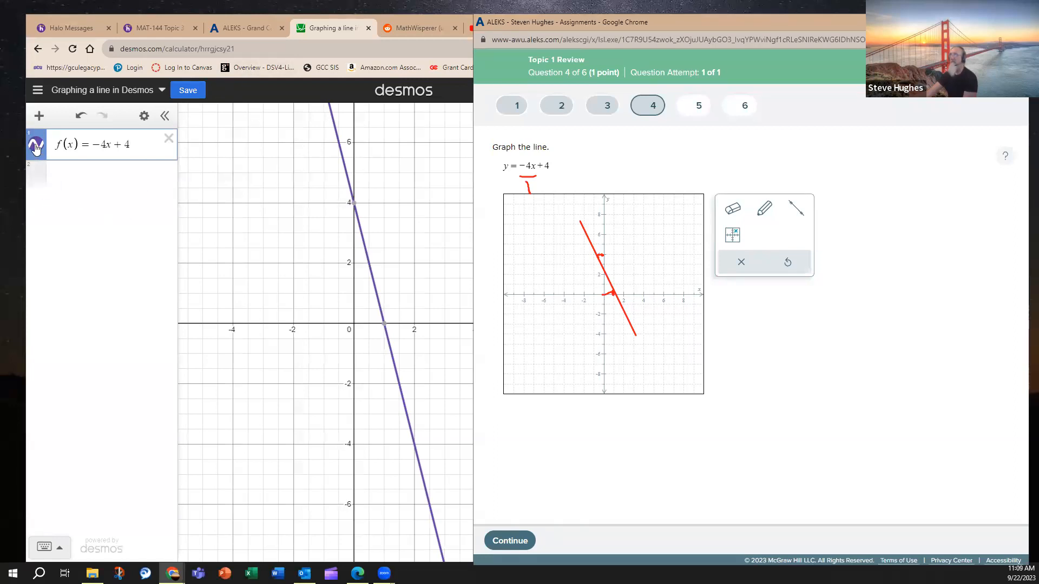
pyautogui.click(144, 115)
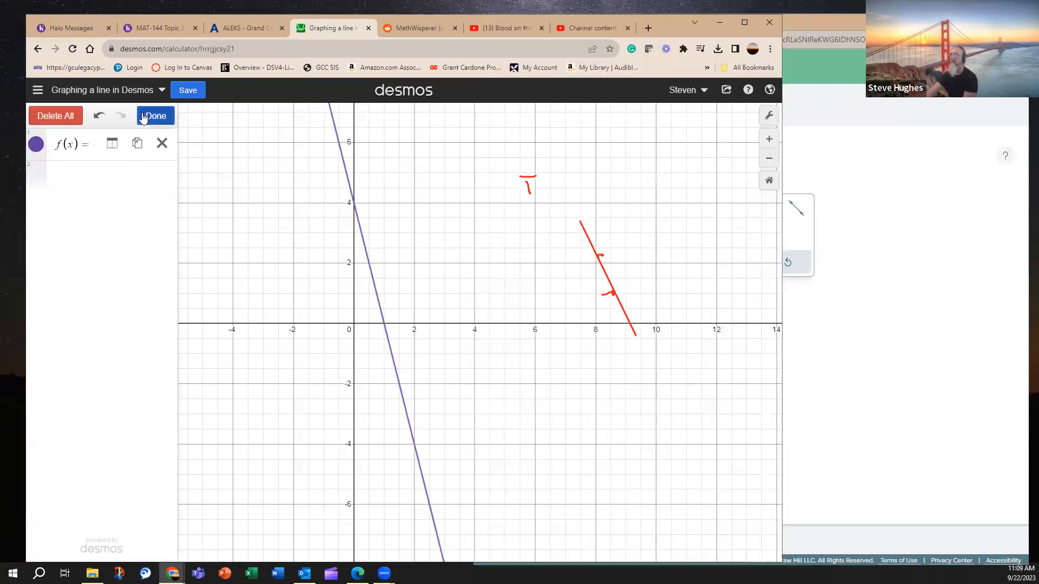
pyautogui.click(112, 144)
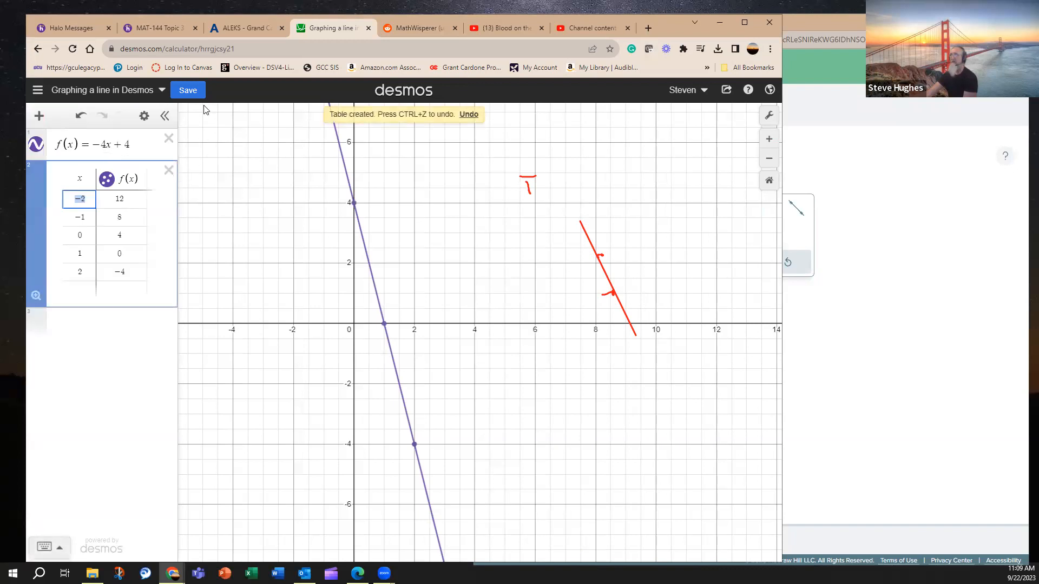
pyautogui.click(191, 93)
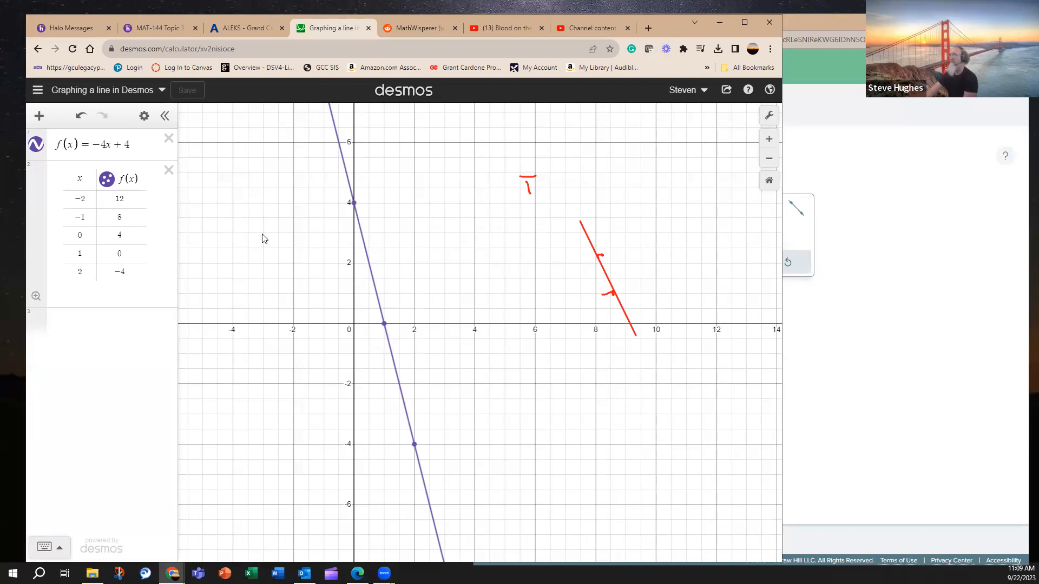
# Change the colour of the table's plotted points to red and save the graph again.
pyautogui.click(106, 179)
pyautogui.click(108, 181)
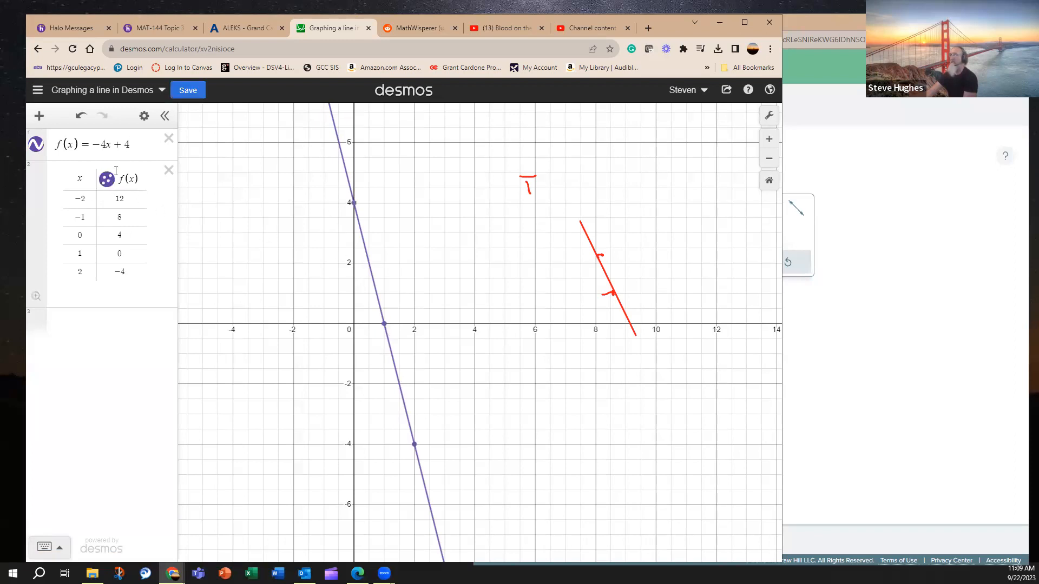
pyautogui.click(144, 115)
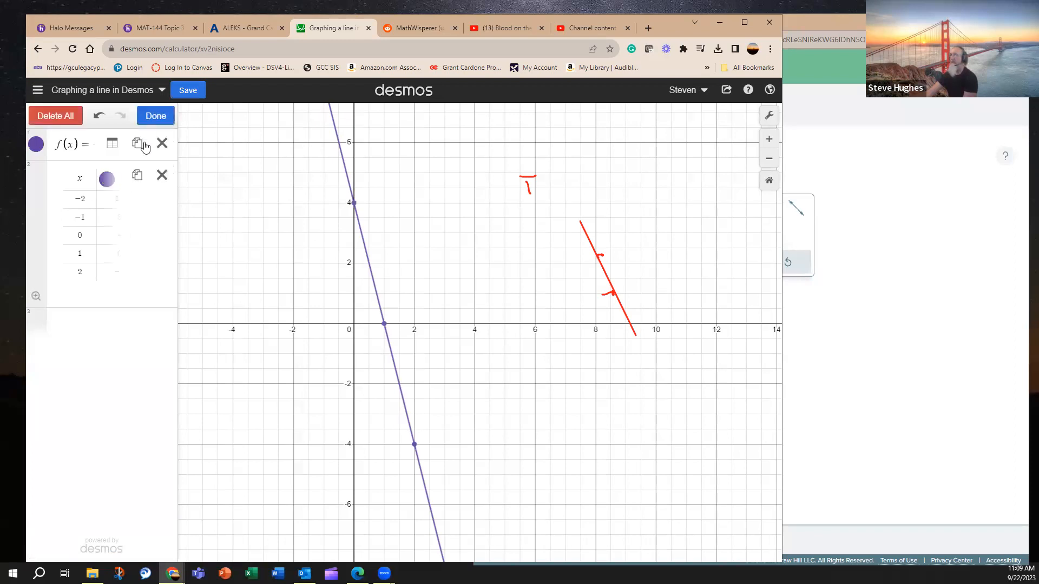
pyautogui.click(107, 180)
pyautogui.click(108, 257)
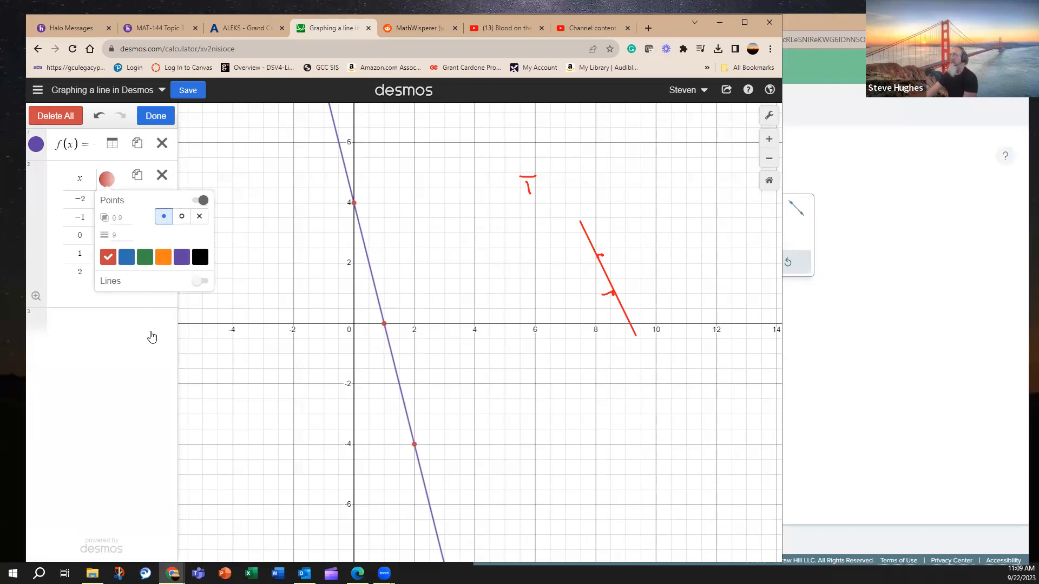
pyautogui.click(150, 336)
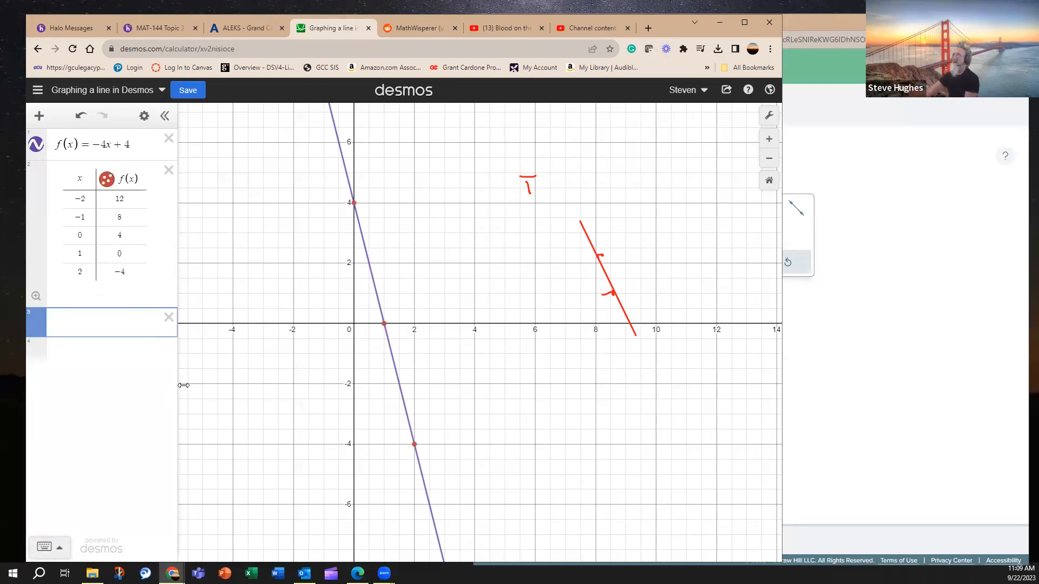
pyautogui.click(192, 94)
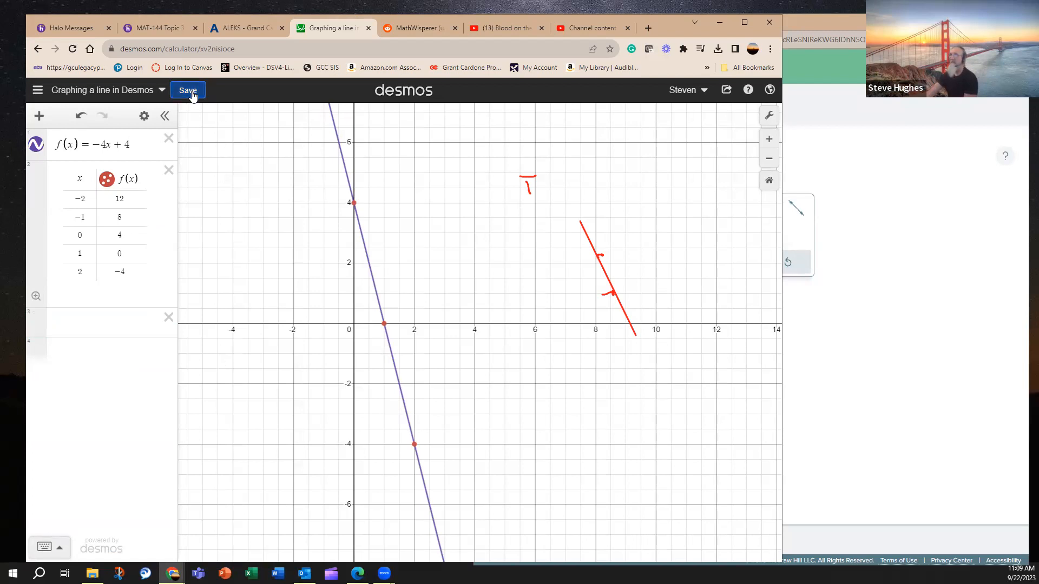
# Switch to the ALEKS question and clear all red annotation marks from the screen.
pyautogui.click(849, 364)
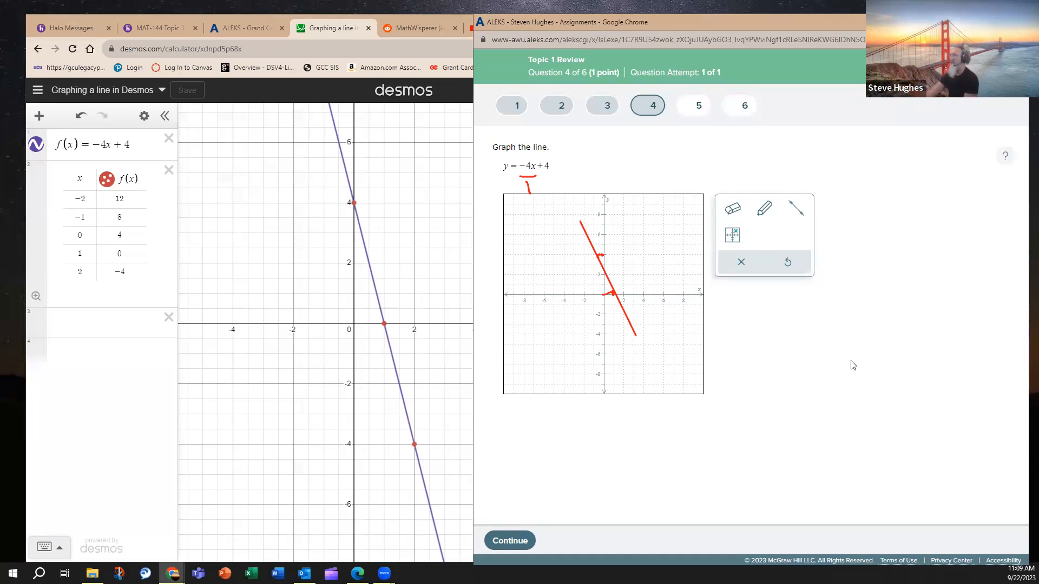
pyautogui.click(764, 214)
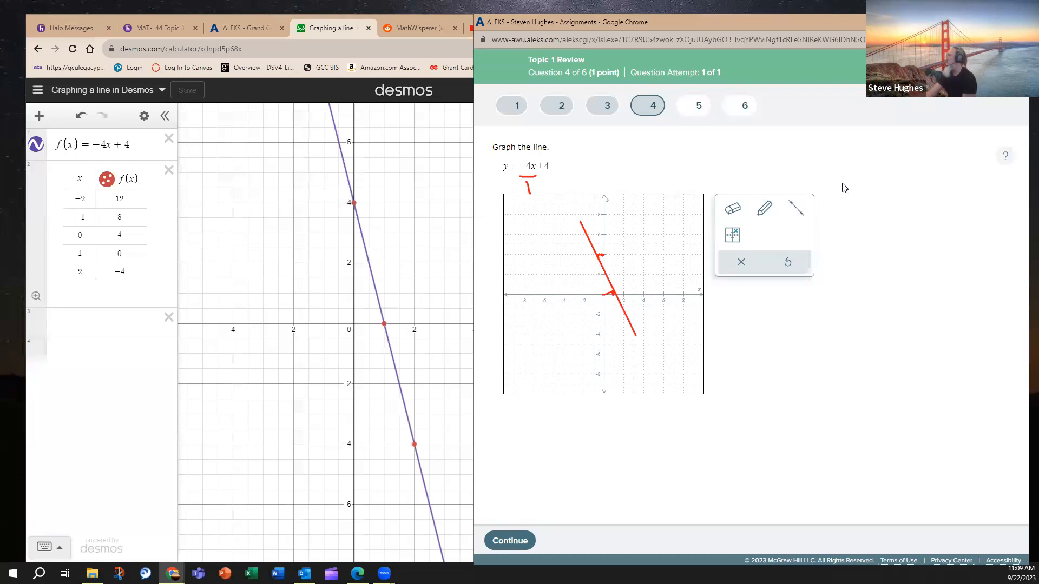
pyautogui.click(879, 171)
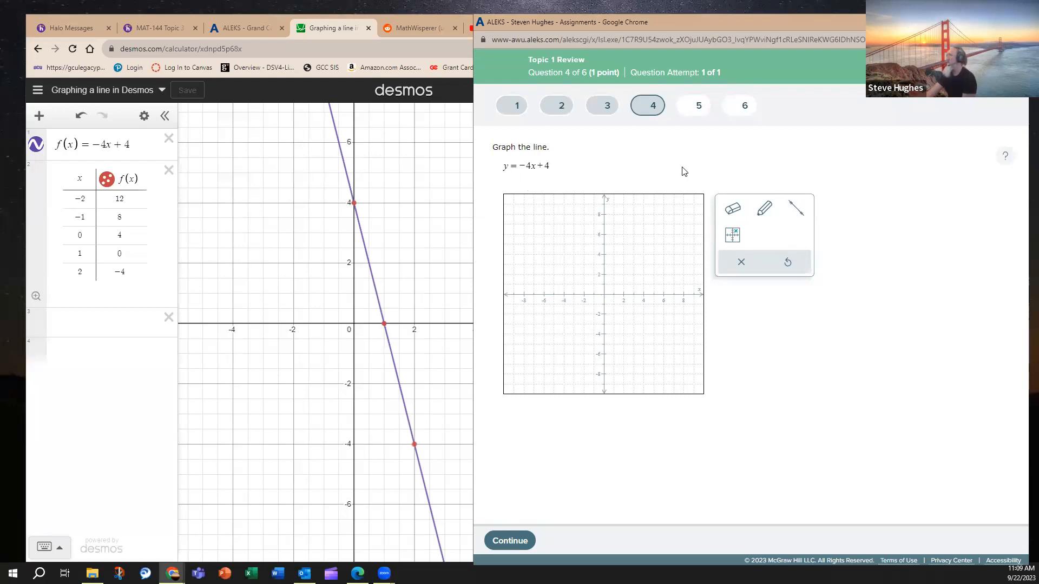
# Circle the equation y = −4x + 4 in ALEKS and the matching f(x) = −4x + 4 in Desmos with the annotation pen.
pyautogui.moveTo(511, 156)
pyautogui.mouseDown()
pyautogui.moveTo(500, 162)
pyautogui.moveTo(576, 164)
pyautogui.moveTo(516, 153)
pyautogui.mouseUp()
pyautogui.moveTo(87, 129)
pyautogui.mouseDown()
pyautogui.moveTo(61, 129)
pyautogui.moveTo(56, 164)
pyautogui.mouseUp()
pyautogui.moveTo(130, 165); pyautogui.dragTo(69, 130)
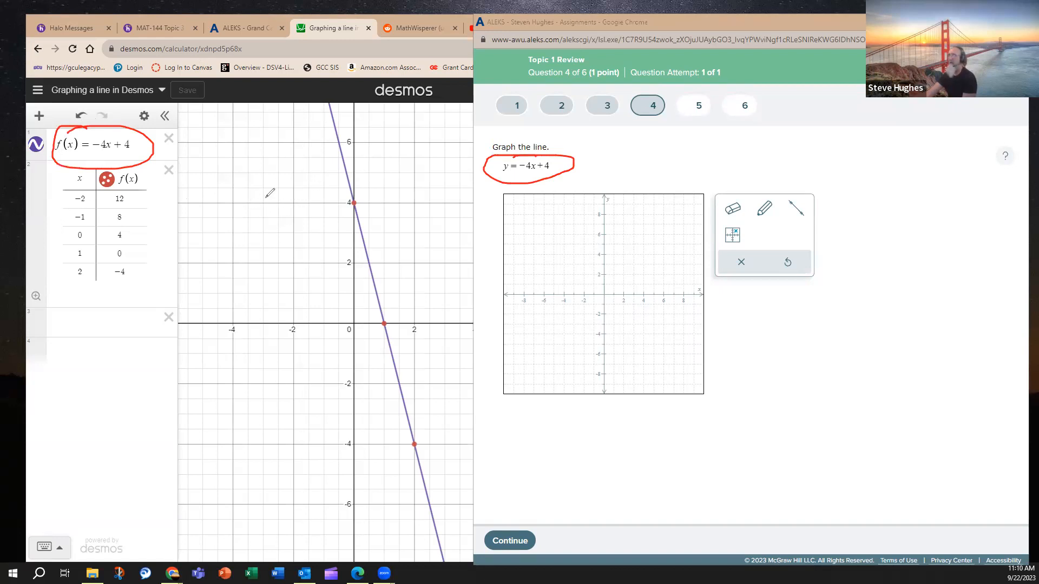
# Handwrite y = f(x) in the blank space below the ALEKS graphing tools and underline it.
pyautogui.moveTo(746, 335)
pyautogui.mouseDown()
pyautogui.moveTo(762, 367)
pyautogui.moveTo(786, 339)
pyautogui.mouseUp()
pyautogui.moveTo(776, 344)
pyautogui.mouseDown()
pyautogui.moveTo(806, 333)
pyautogui.moveTo(812, 348)
pyautogui.moveTo(821, 335)
pyautogui.moveTo(831, 350)
pyautogui.mouseUp()
pyautogui.moveTo(838, 346); pyautogui.dragTo(874, 351)
pyautogui.moveTo(755, 400); pyautogui.dragTo(906, 374)
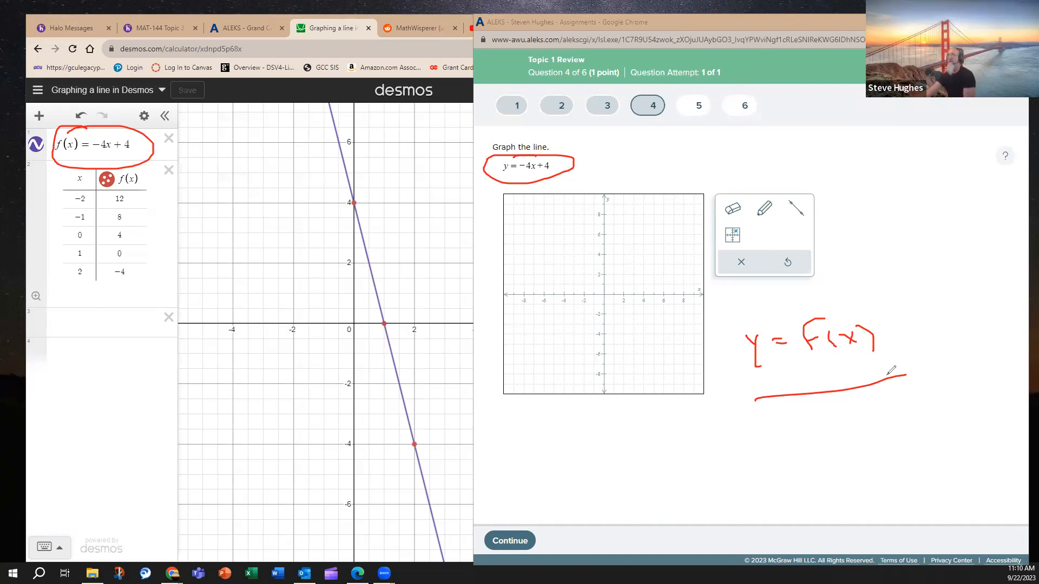